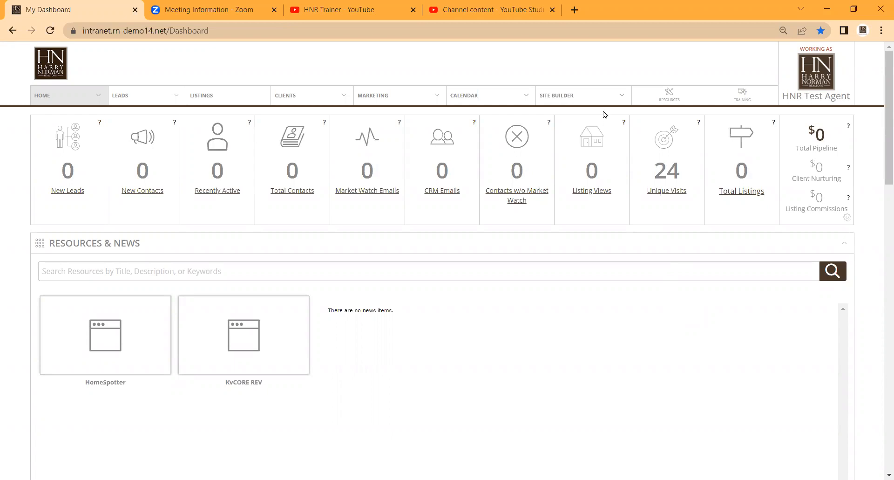
Open the website's Site Editor and bring up the navigation management for its interior pages
click(610, 95)
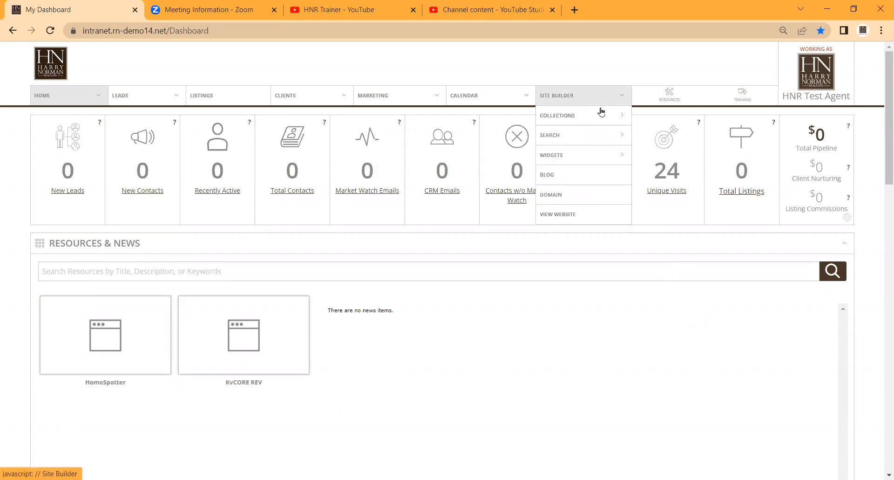
mouse_move(599, 116)
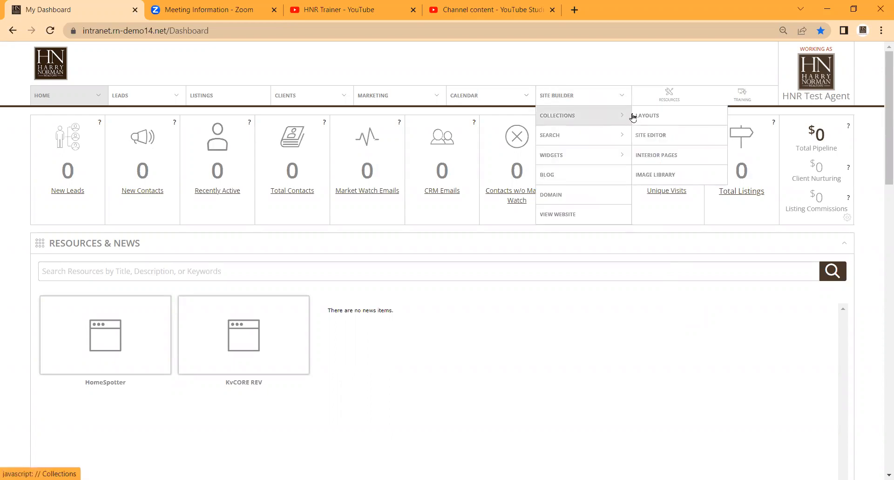
click(665, 138)
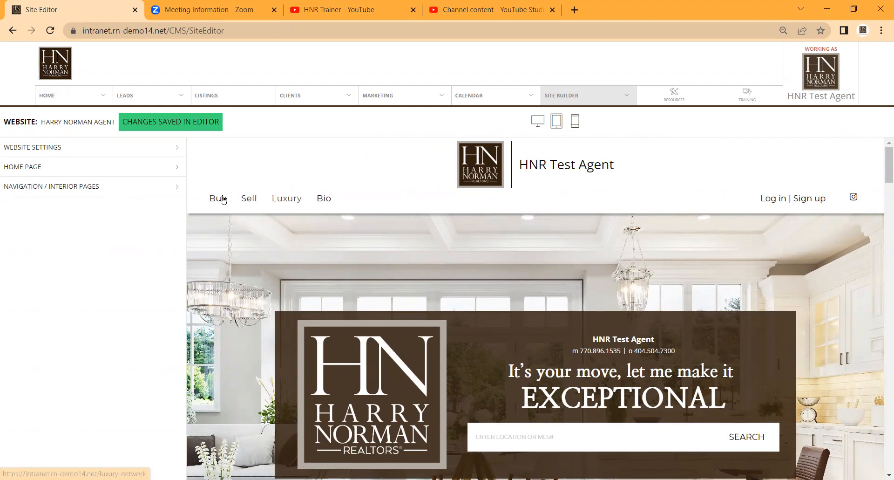
click(102, 189)
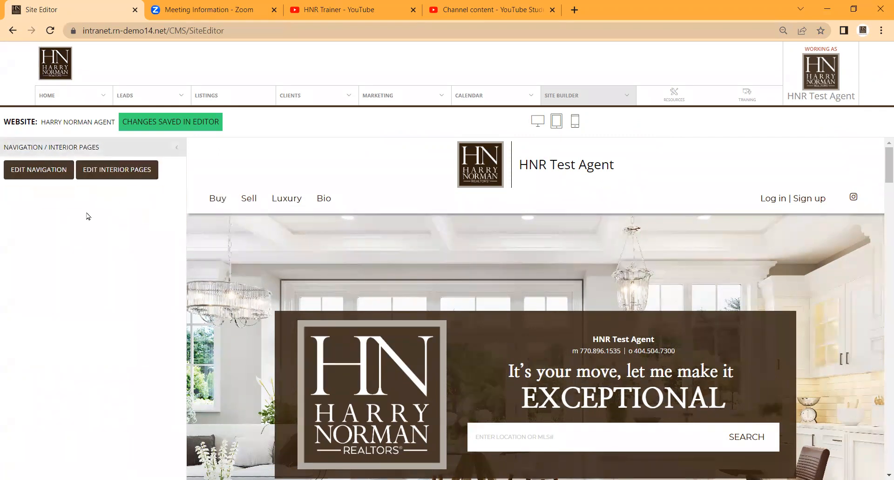
click(36, 173)
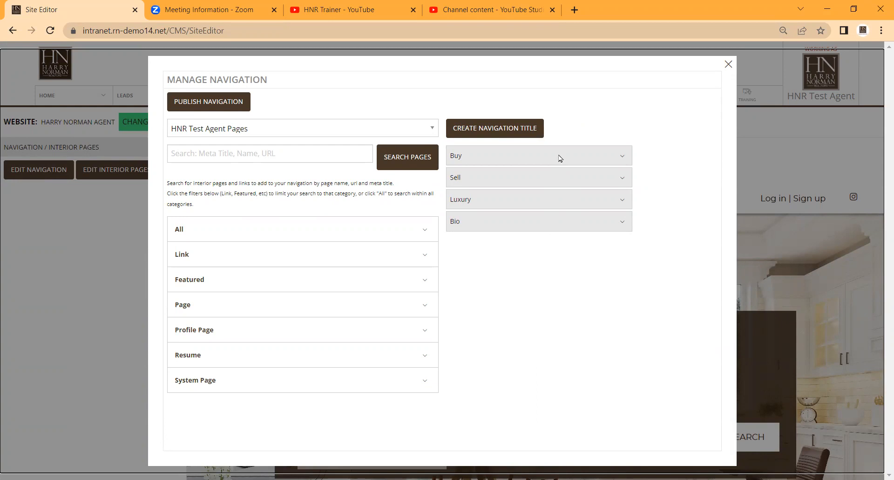
Create a navigation title named "About" and move the Bio page into its dropdown items
click(525, 129)
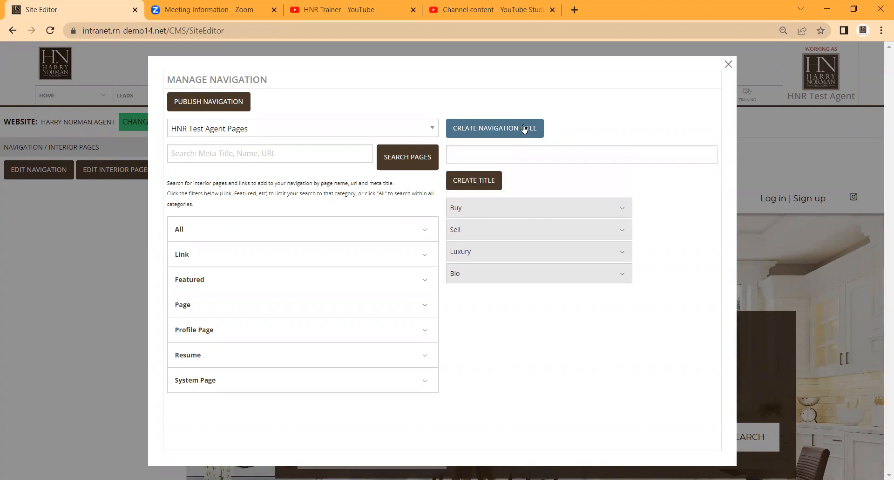
click(518, 153)
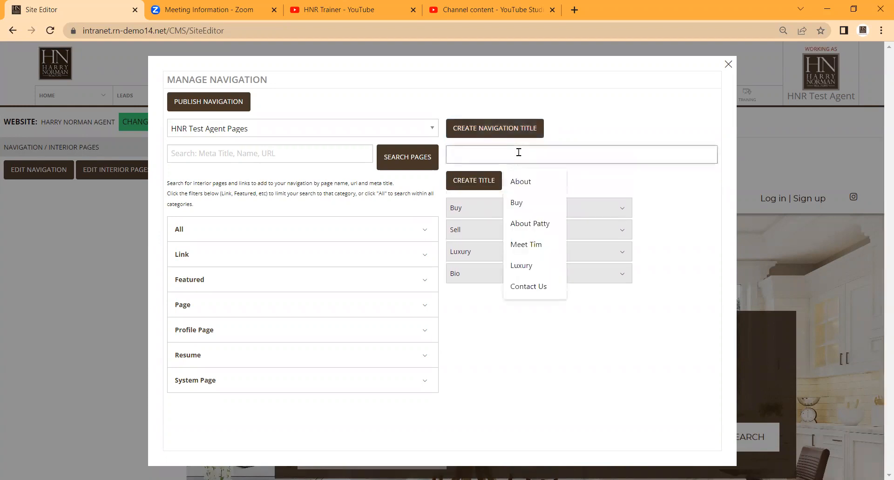
text(About)
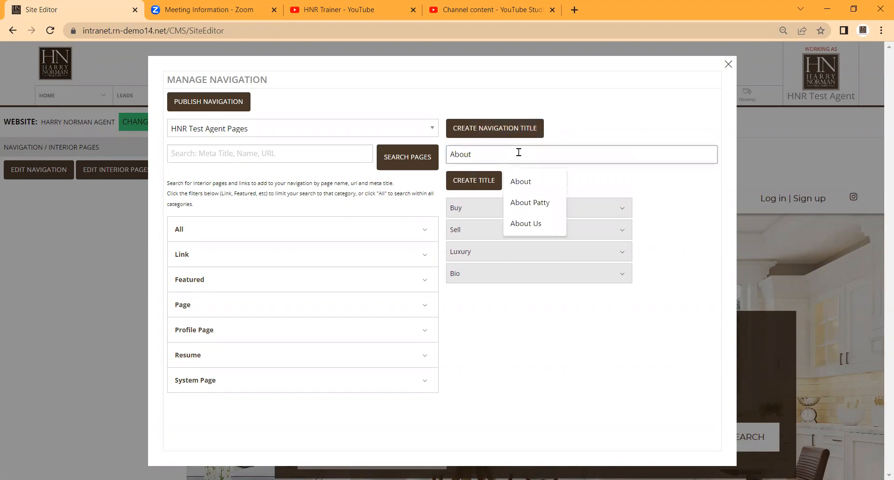
click(480, 181)
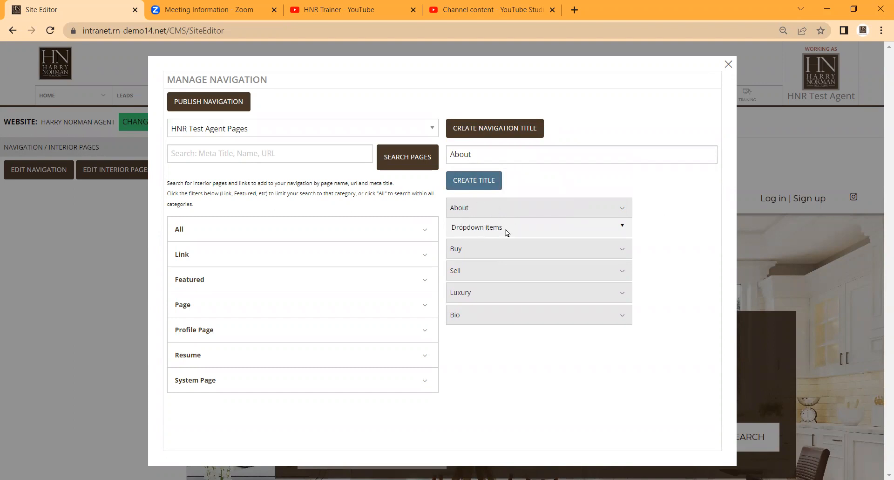
click(623, 226)
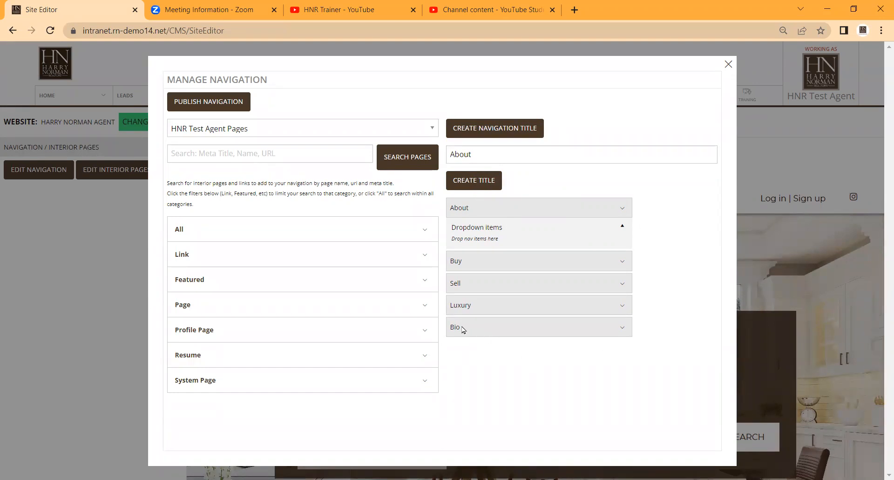
drag(463, 329, 487, 235)
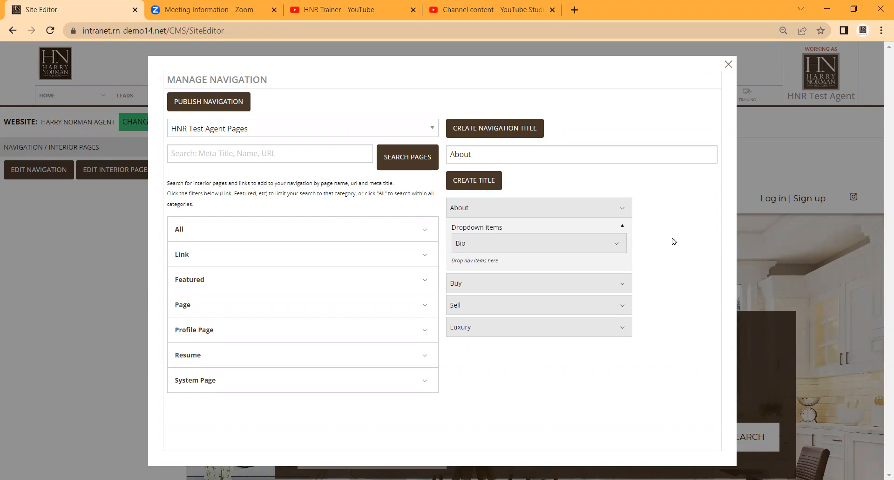
Add the agent pages My Solds, Featured Properties and Contact to the navigation
click(302, 230)
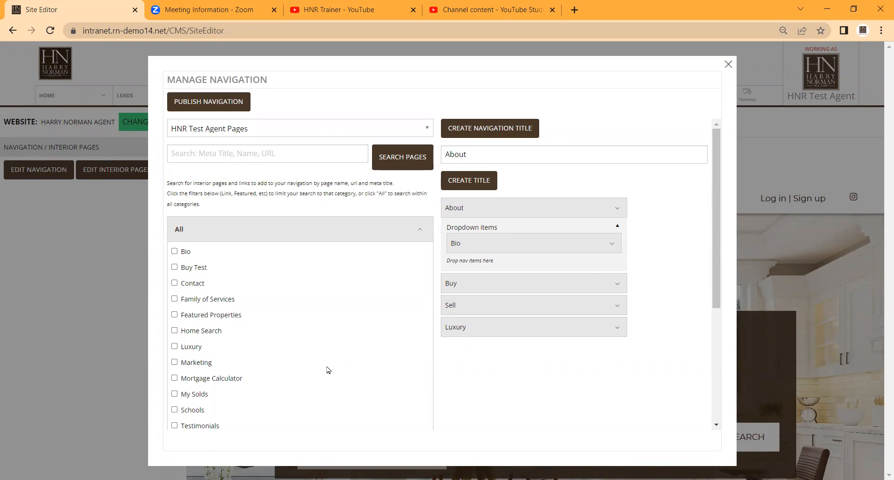
click(175, 394)
click(174, 316)
click(175, 284)
scroll(314, 294, down, 2)
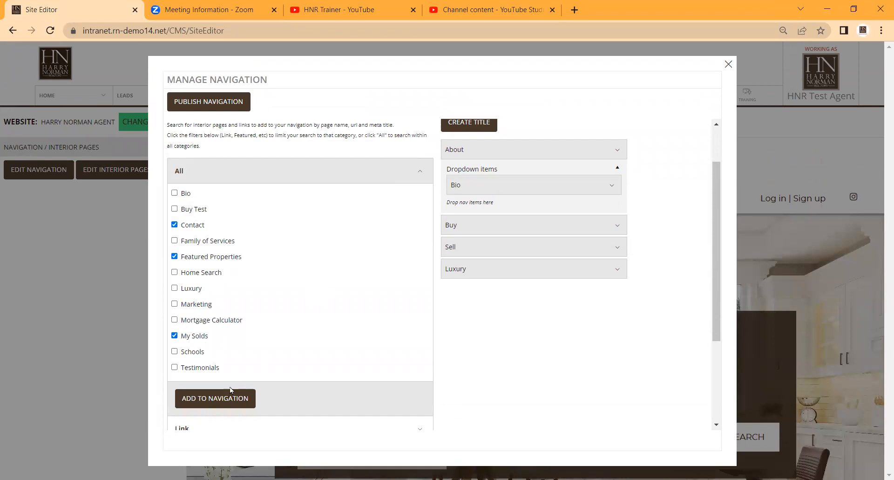
click(221, 399)
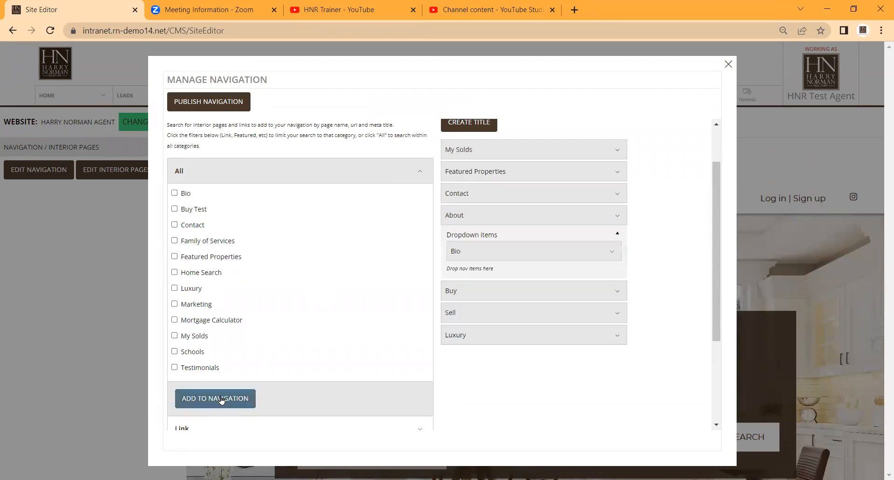
Nest Featured Properties, My Solds and Contact, in that order, below Bio in the About dropdown items
scroll(691, 302, up, 1)
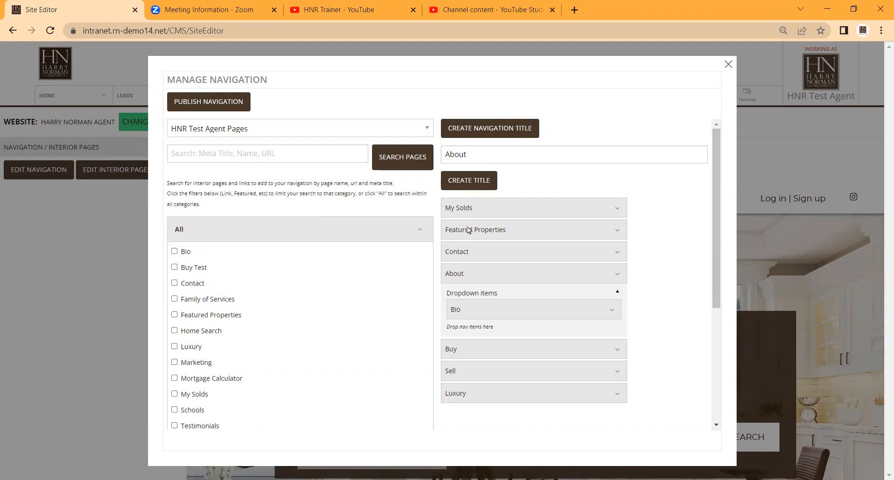
drag(467, 230, 483, 303)
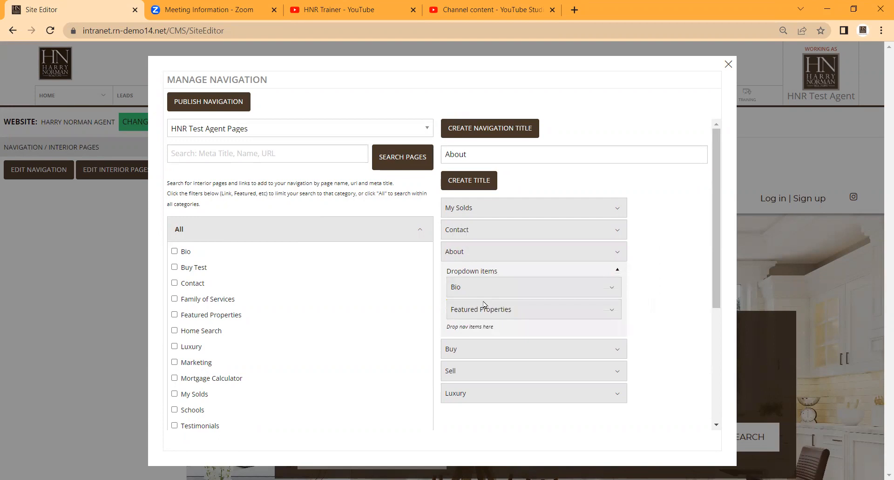
drag(468, 208, 499, 299)
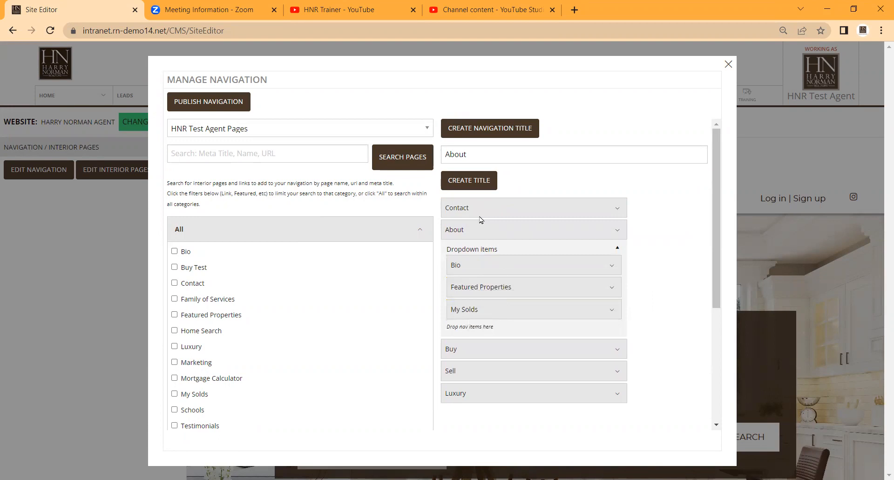
drag(464, 209, 496, 307)
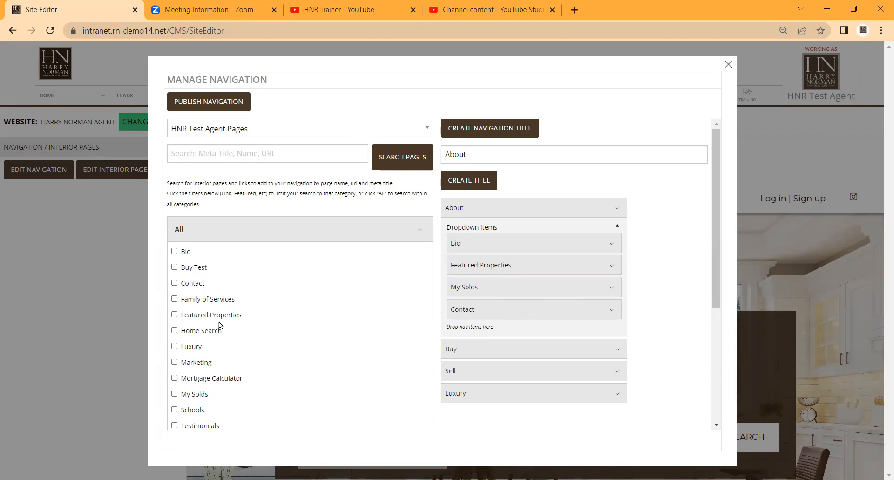
Switch the page source to Company Pages and add the Mortgage Calculator page to the navigation
click(321, 129)
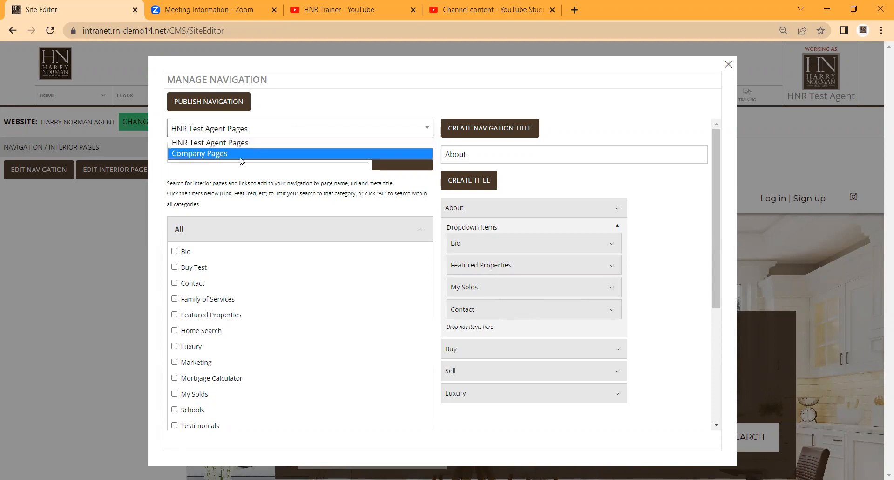
click(197, 155)
scroll(323, 258, down, 15)
scroll(323, 266, down, 10)
scroll(324, 266, down, 3)
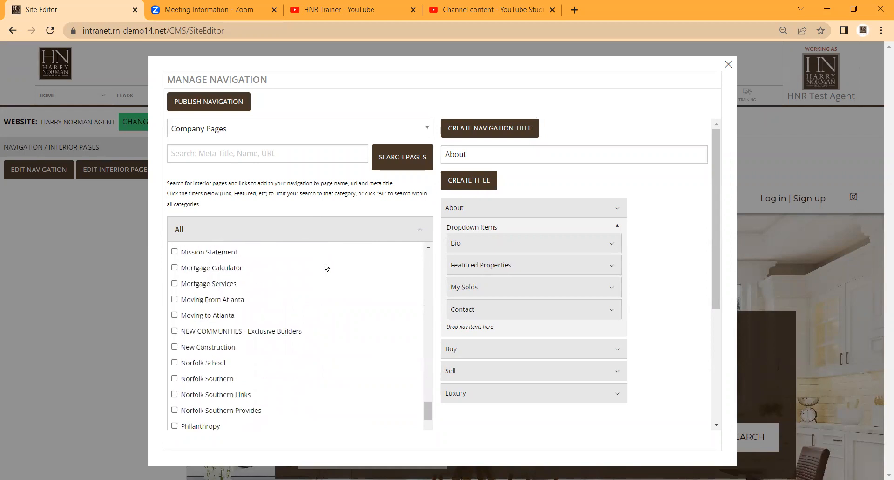
click(174, 268)
scroll(437, 278, down, 1)
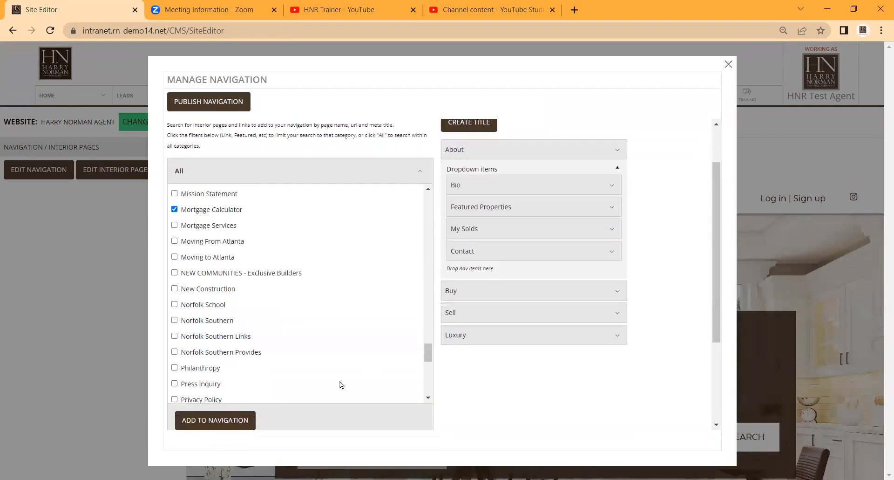
click(219, 419)
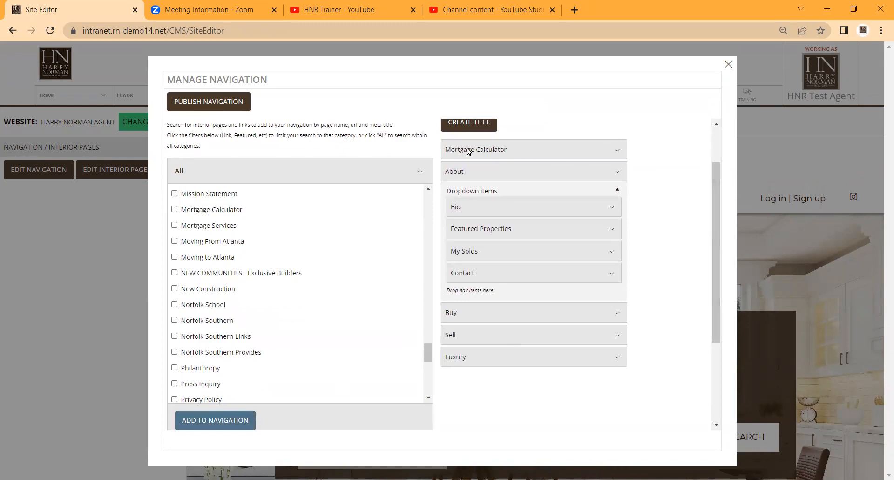
Move Mortgage Calculator to the end of the navigation, below Luxury, as a top-level item
scroll(668, 205, up, 1)
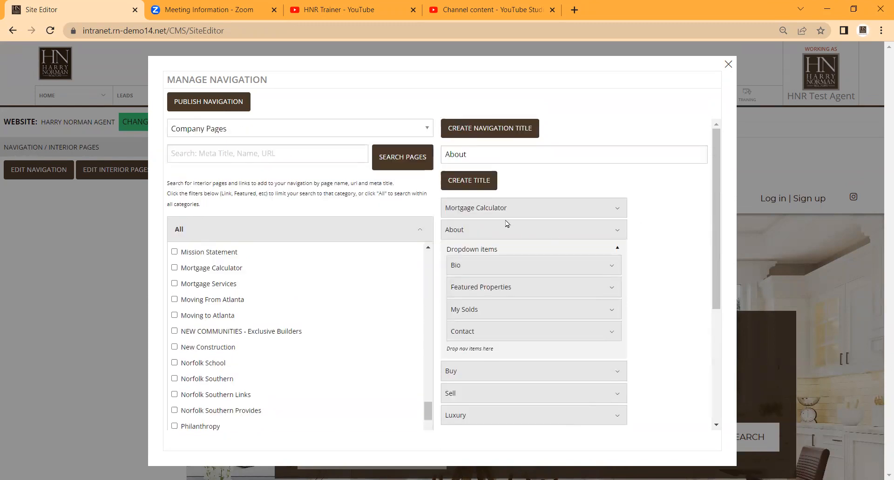
drag(486, 210, 499, 421)
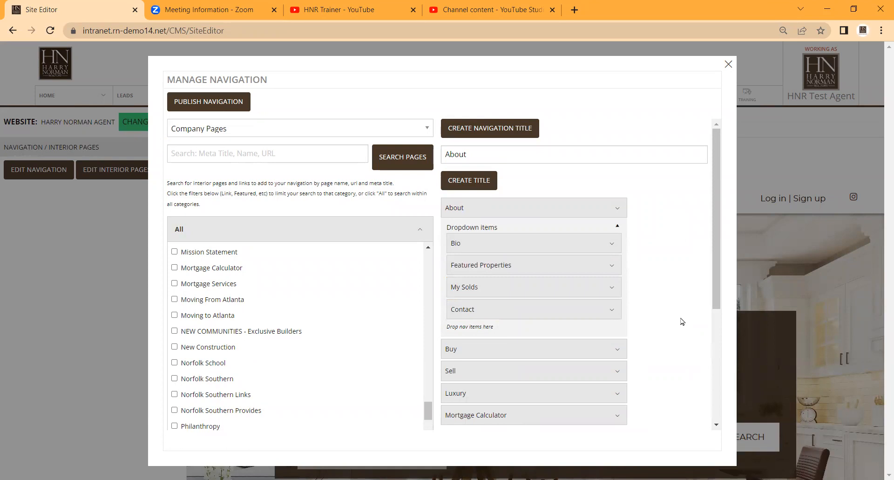
scroll(666, 251, down, 3)
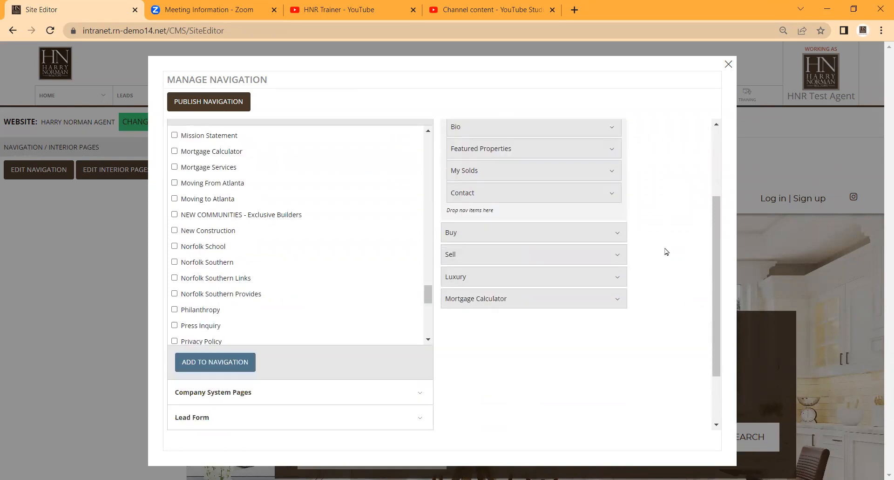
Publish the updated website navigation, keeping Company Pages as the page source
scroll(667, 251, up, 3)
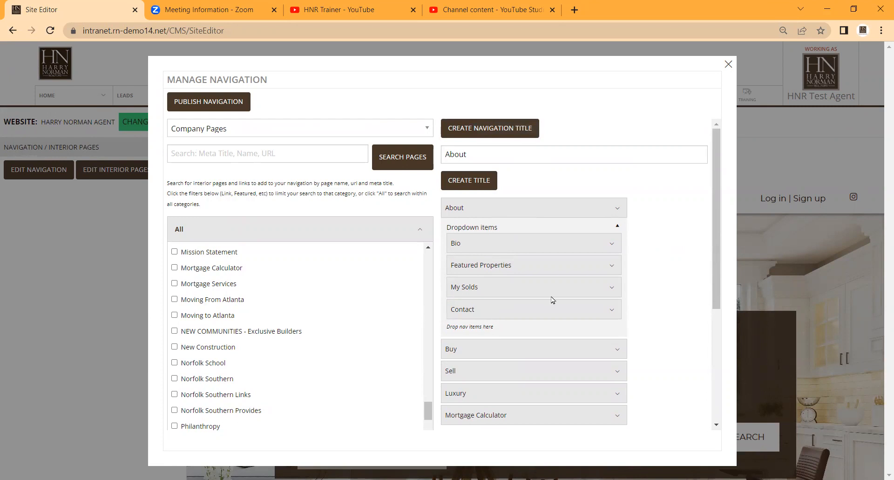
click(245, 131)
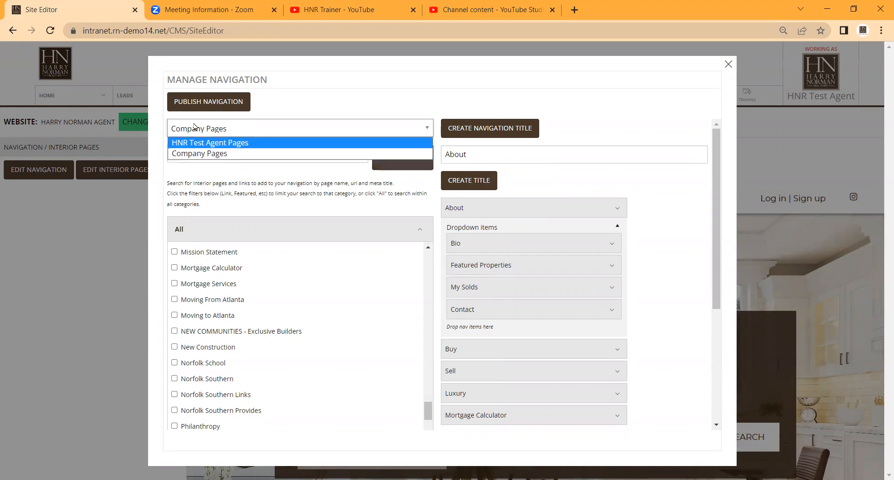
click(210, 103)
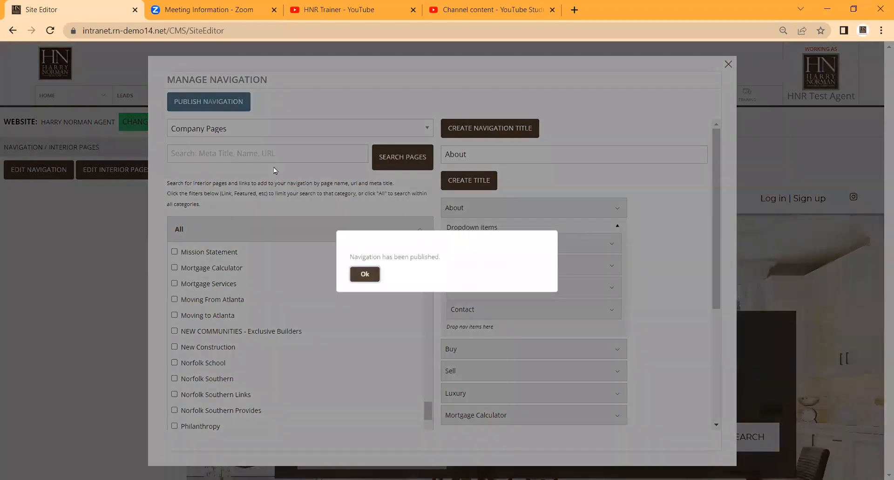